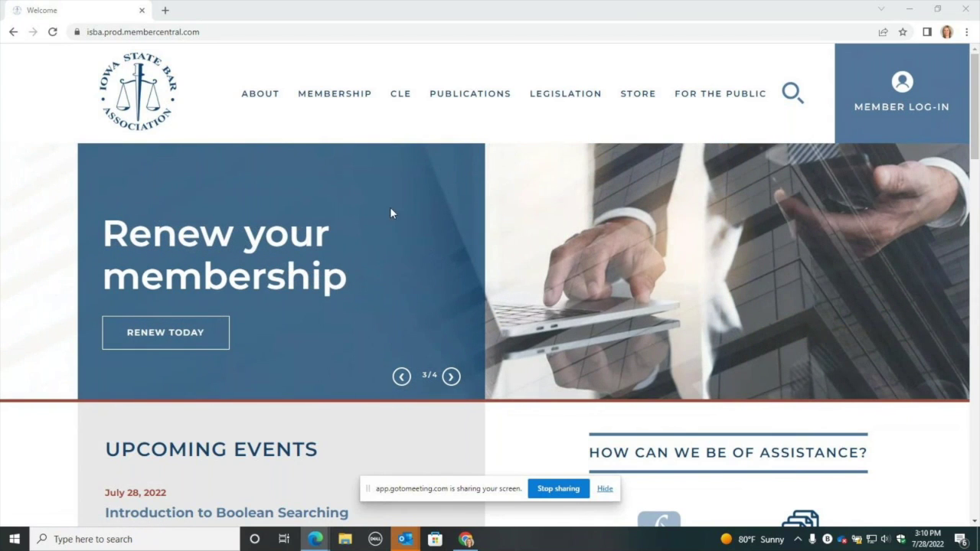
Log in to MyISBA from the Membership menu and scroll through the dashboard.
mouse_move(334, 93)
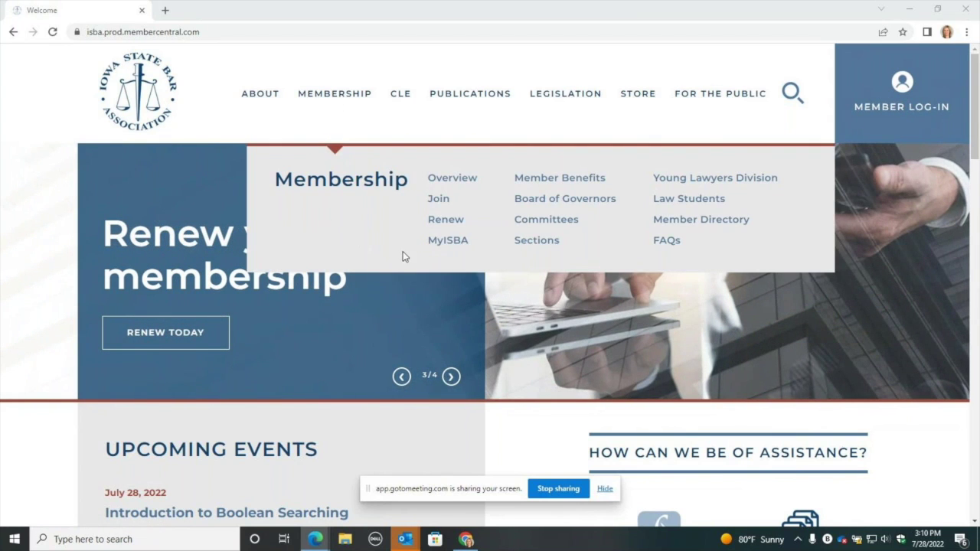
left_click(456, 244)
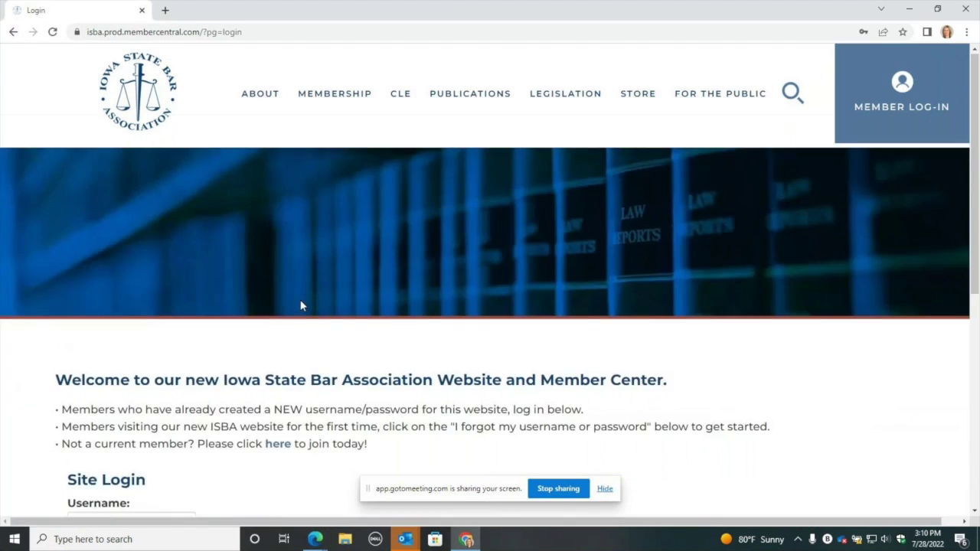
scroll(169, 409, "down", 3)
left_click(94, 353)
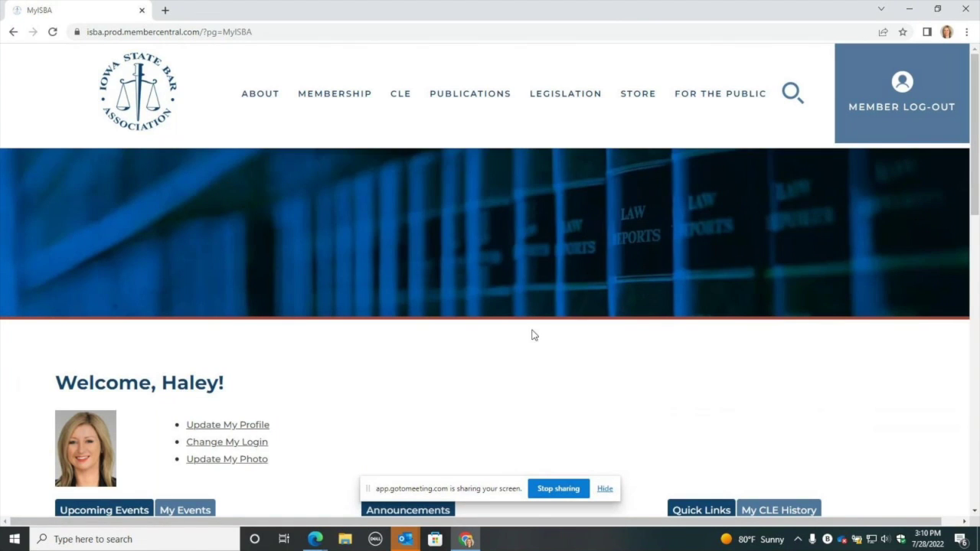
scroll(475, 311, "down", 3)
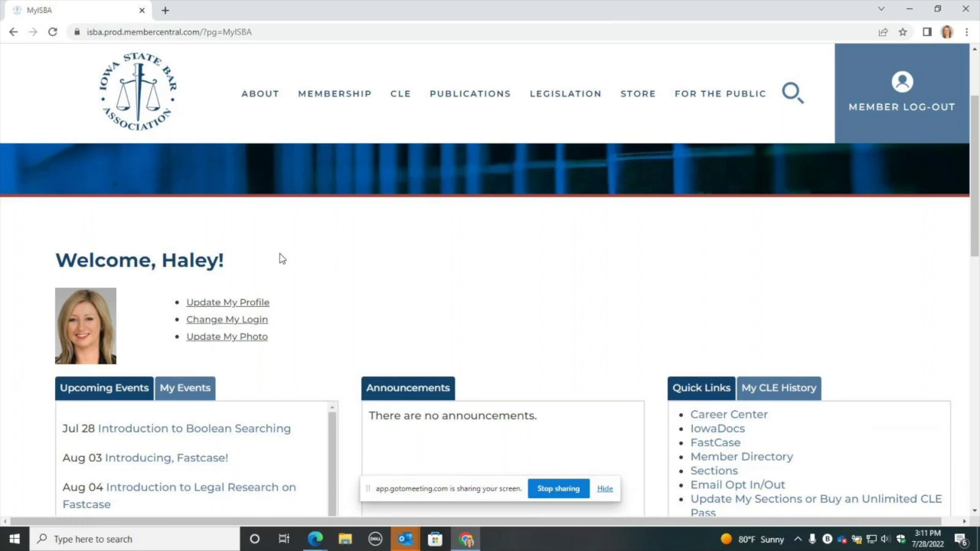
Open the Update Member profile form, go to its bottom, and click Save Changes.
left_click(254, 303)
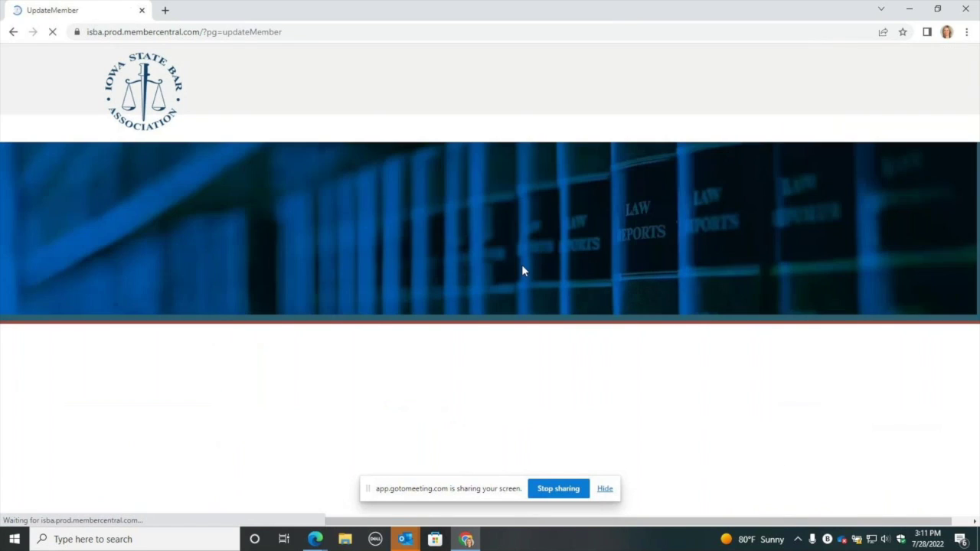
scroll(523, 270, "down", 2)
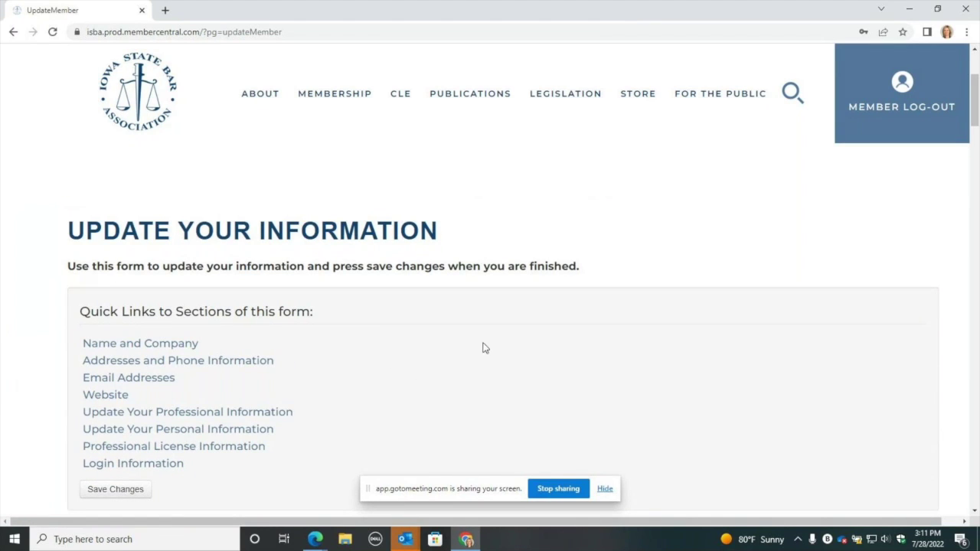
scroll(421, 306, "down", 1)
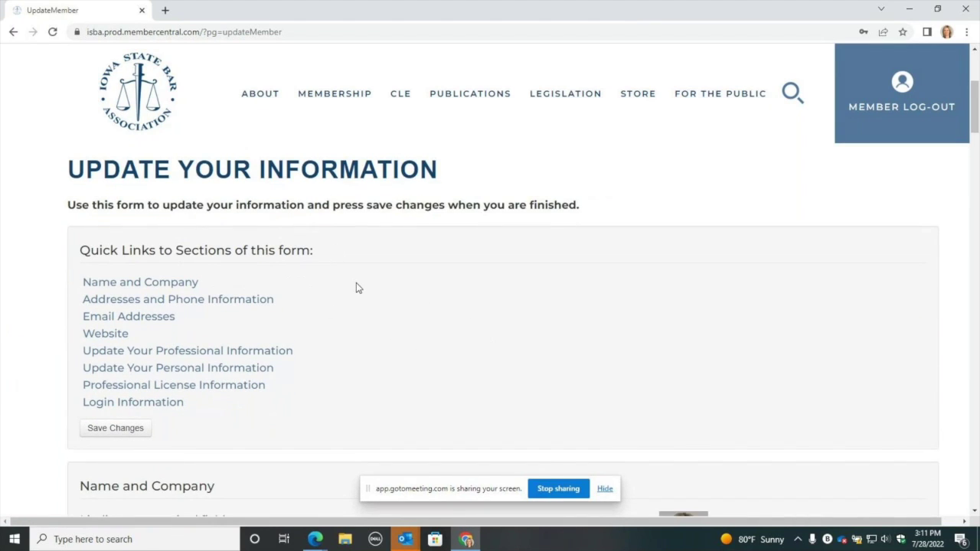
scroll(357, 285, "down", 1)
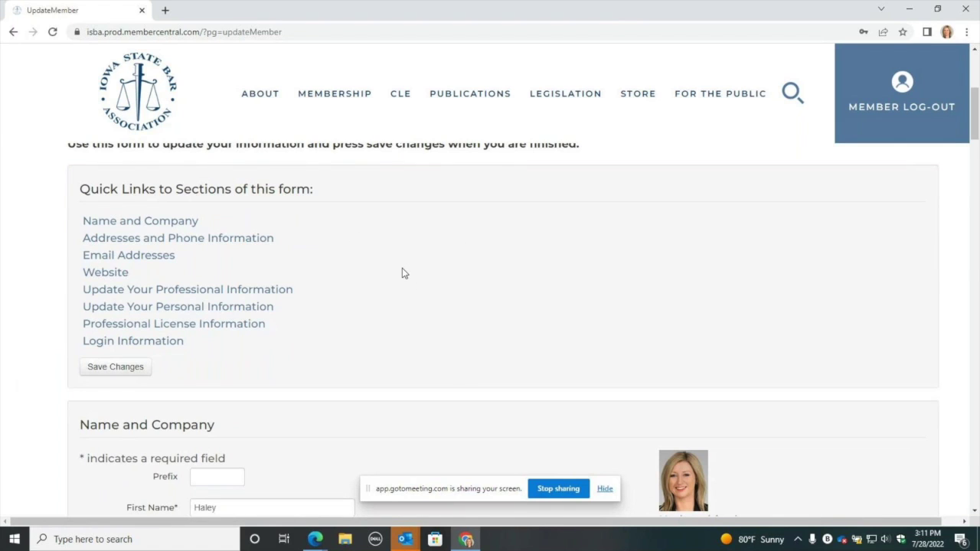
scroll(402, 271, "down", 1)
scroll(404, 273, "down", 3)
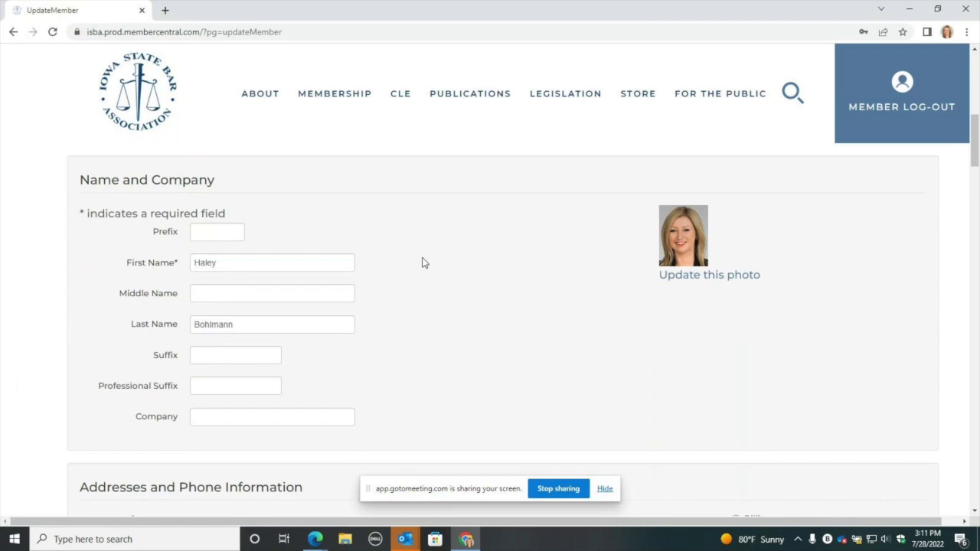
scroll(469, 251, "down", 4)
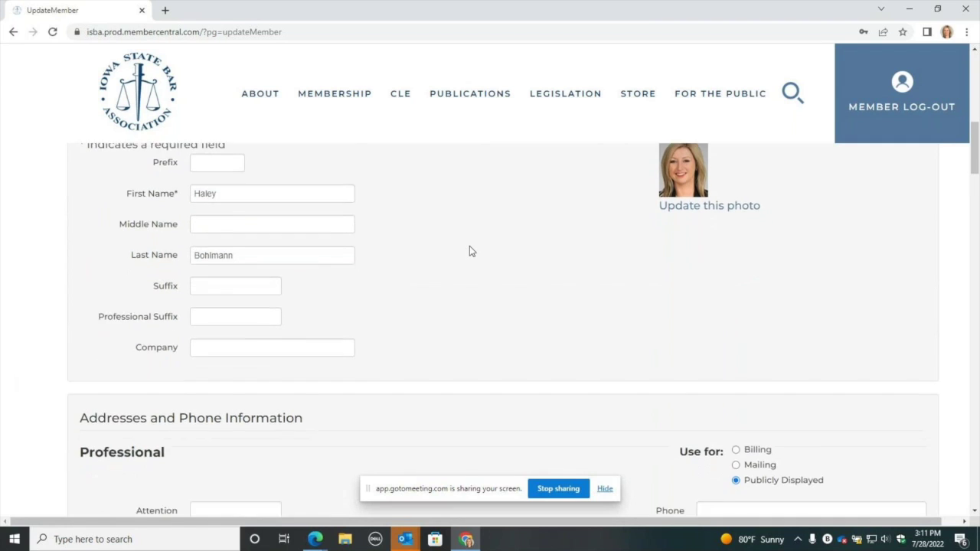
scroll(471, 251, "down", 1)
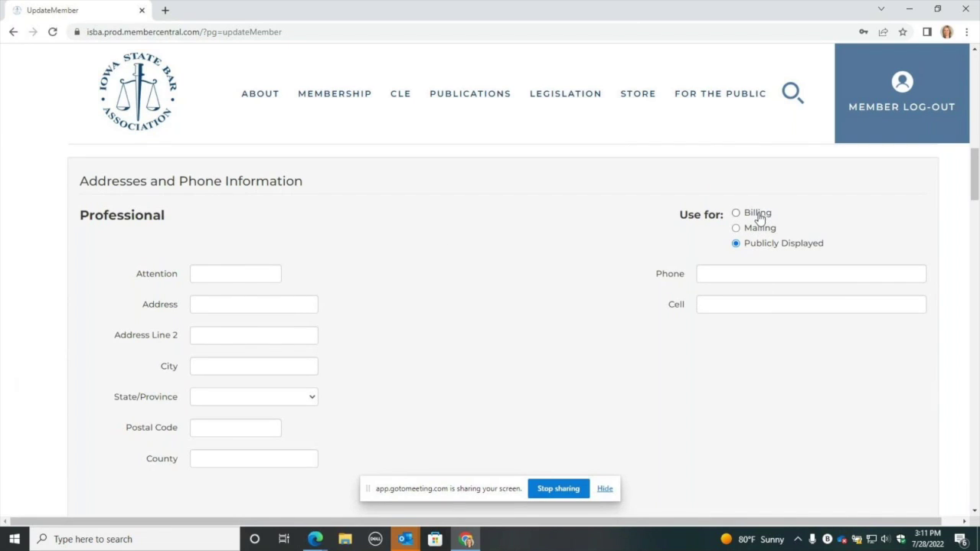
scroll(773, 426, "down", 3)
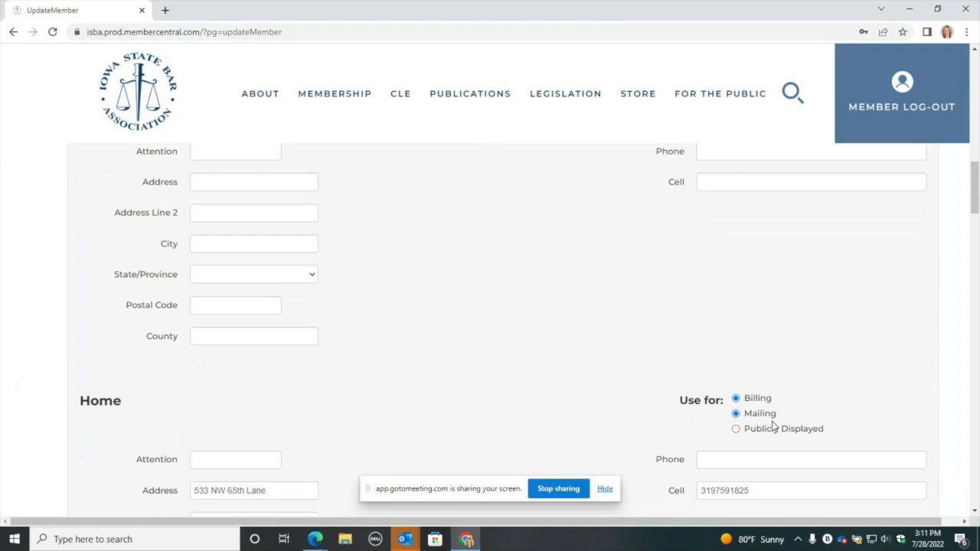
scroll(771, 425, "down", 4)
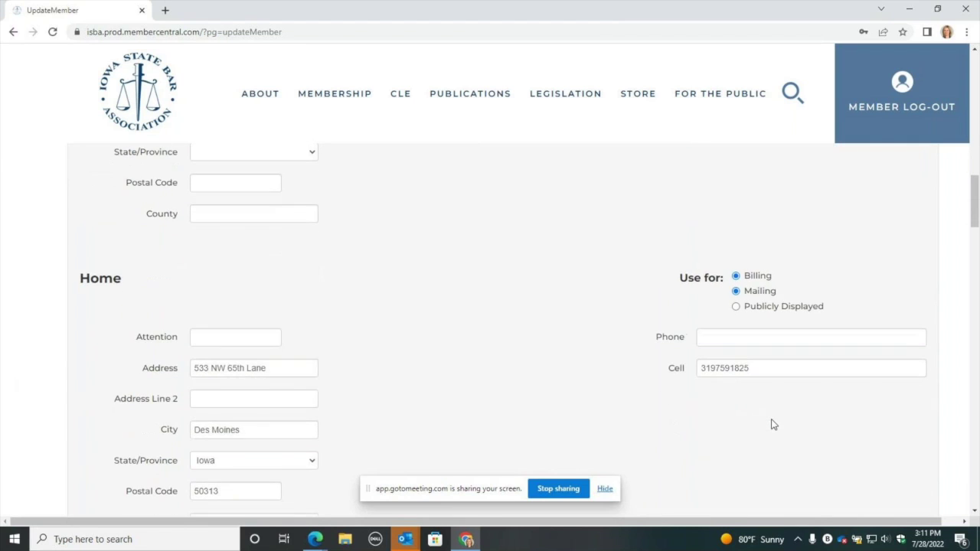
scroll(771, 425, "down", 2)
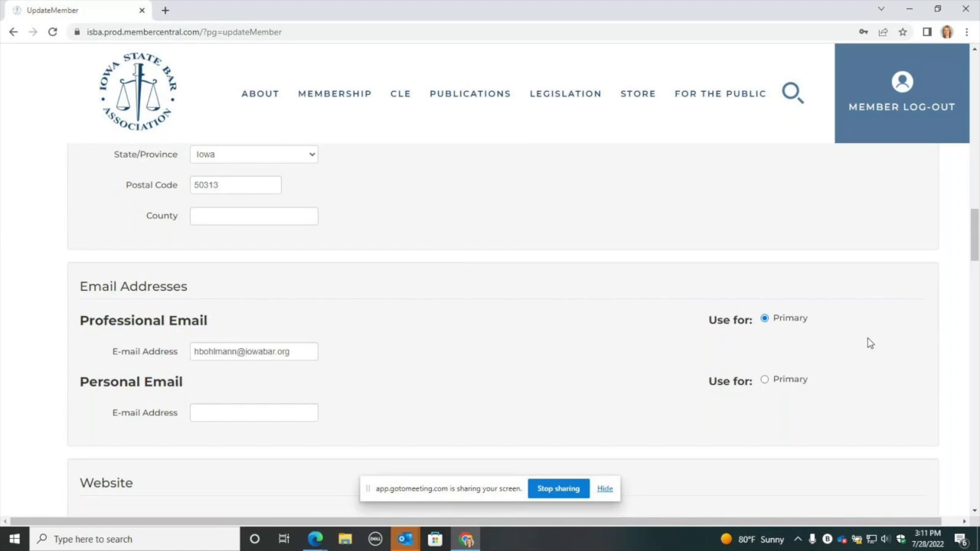
scroll(868, 338, "down", 5)
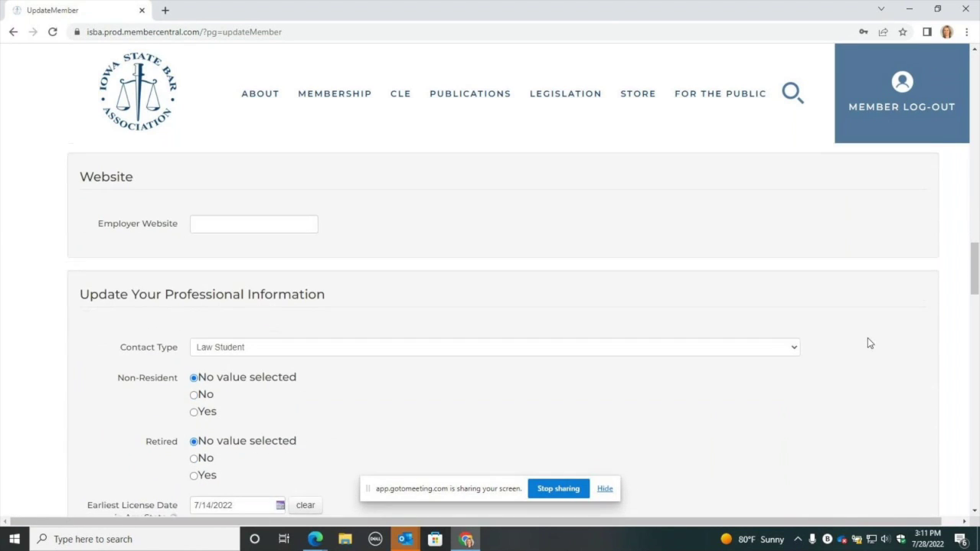
scroll(868, 342, "down", 5)
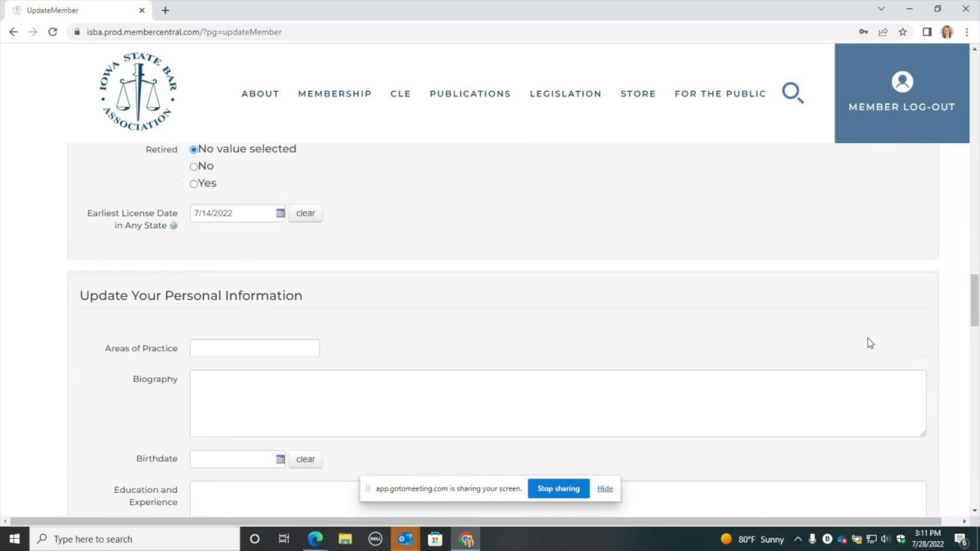
scroll(868, 343, "down", 6)
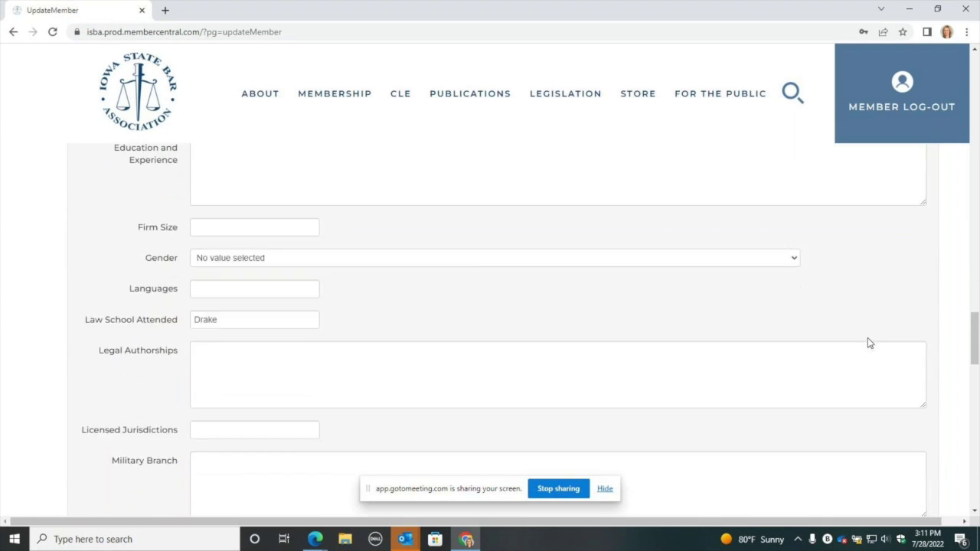
scroll(869, 343, "down", 5)
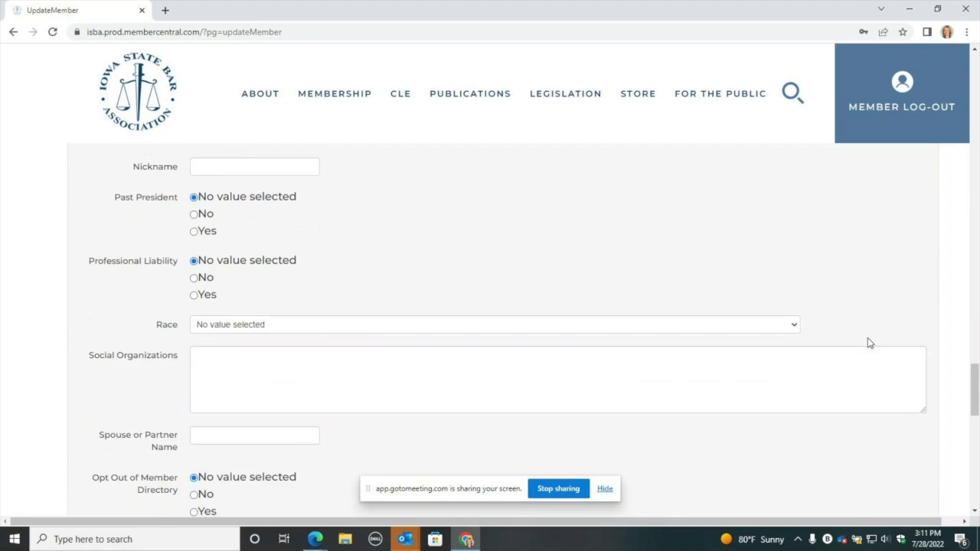
scroll(868, 343, "down", 6)
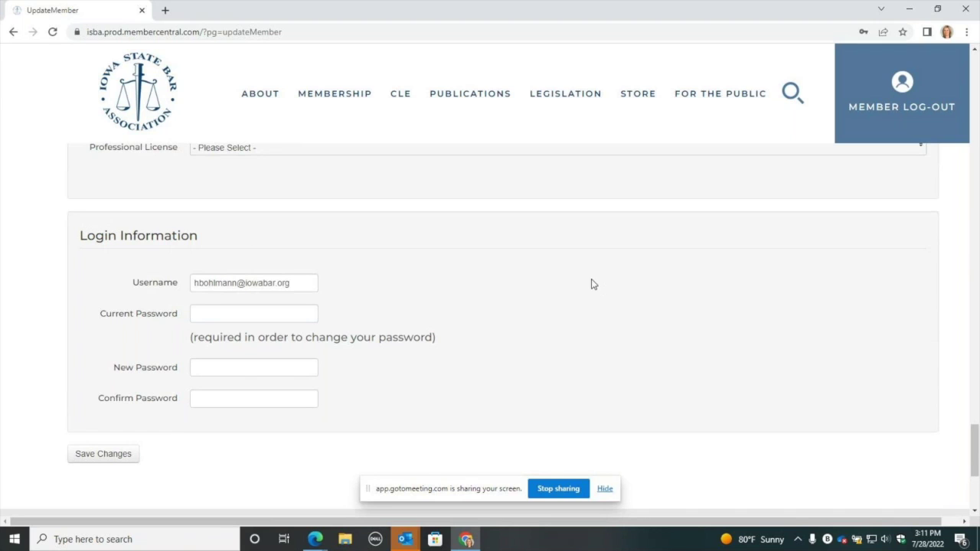
left_click(99, 462)
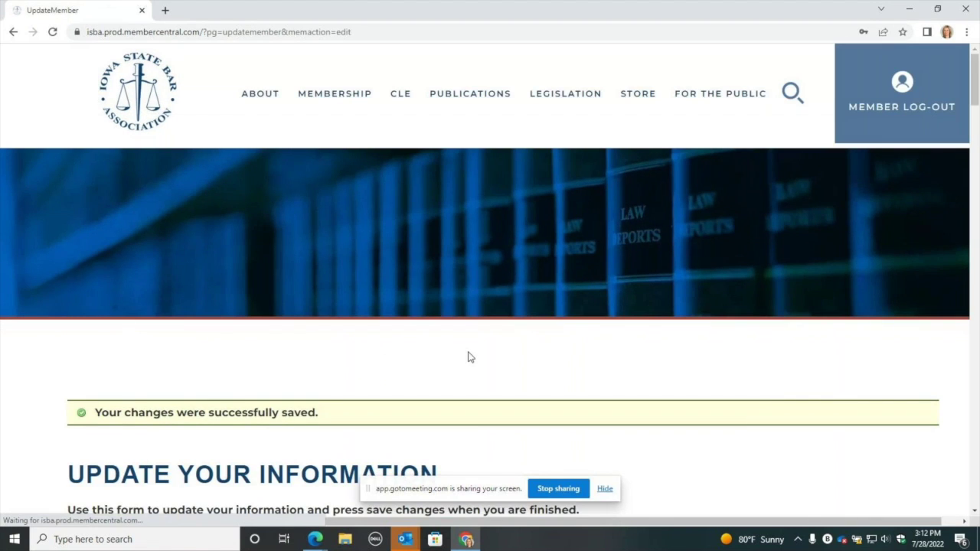
Return to the MyISBA dashboard through Membership > MyISBA.
mouse_move(357, 100)
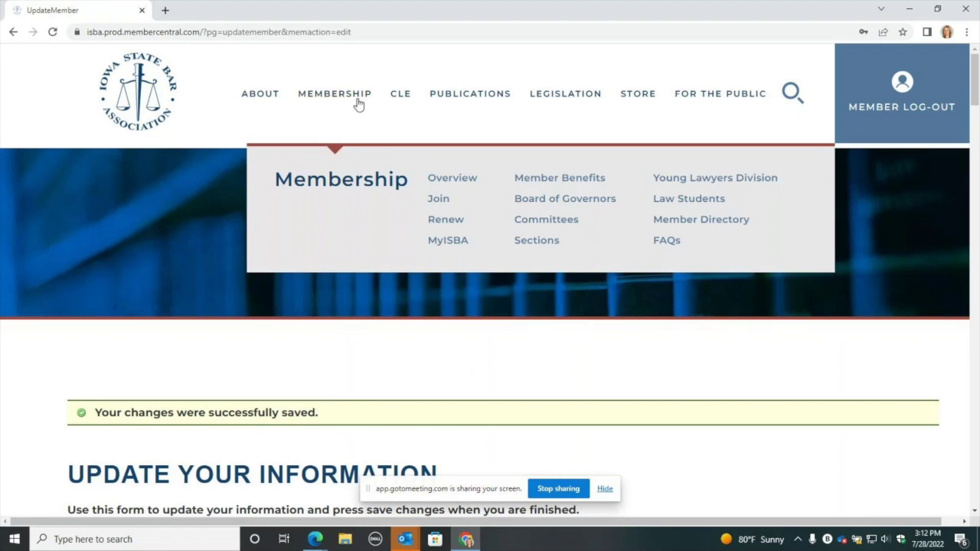
left_click(447, 247)
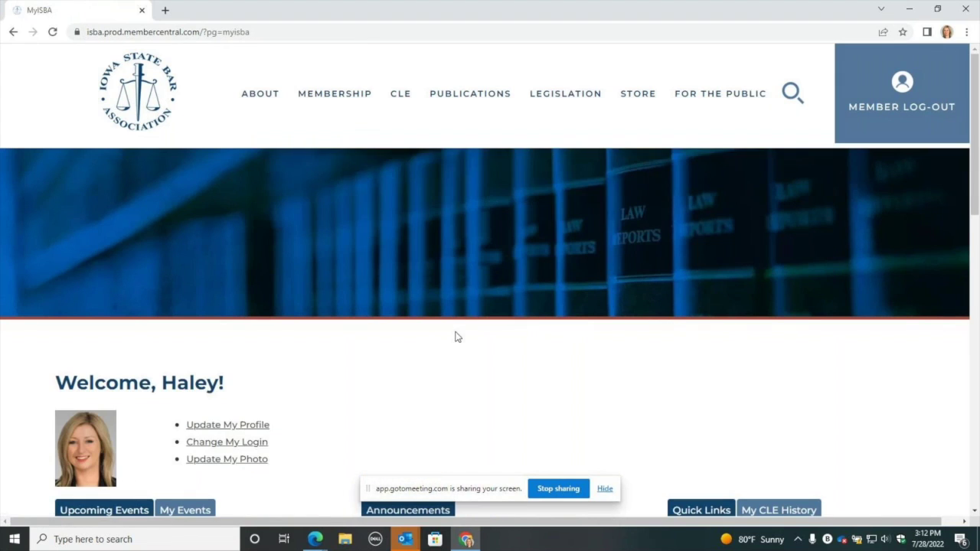
scroll(455, 304, "down", 3)
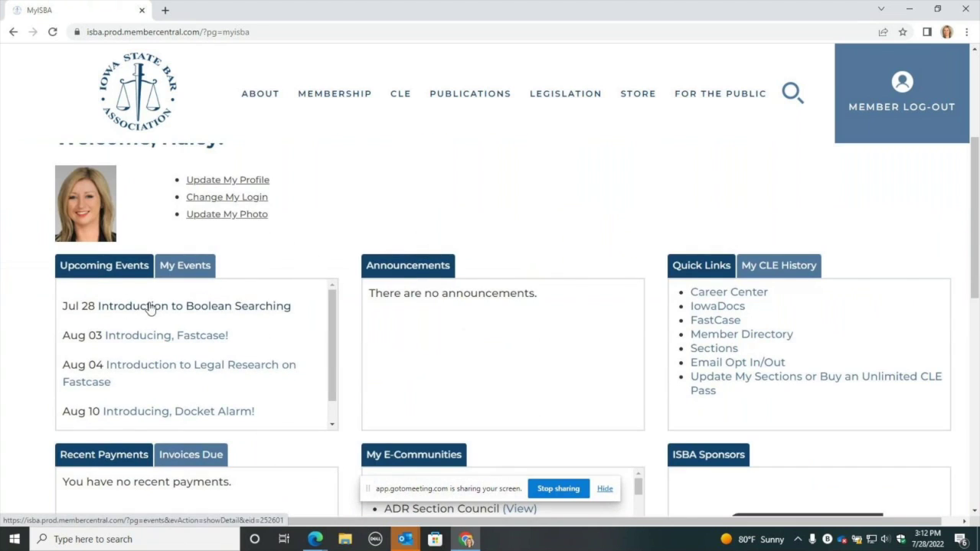
Review the My Events, My CLE History and Quick Links tabs in turn.
left_click(179, 271)
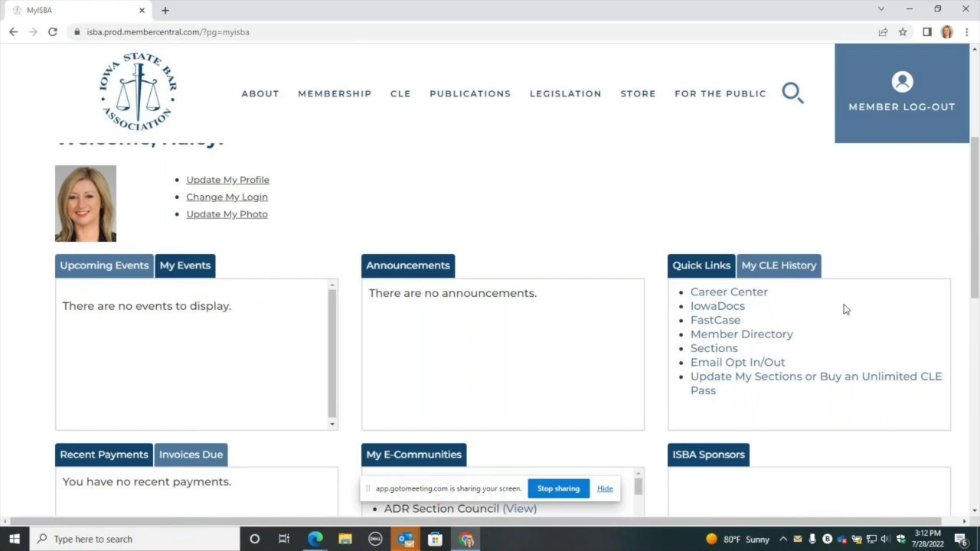
left_click(799, 274)
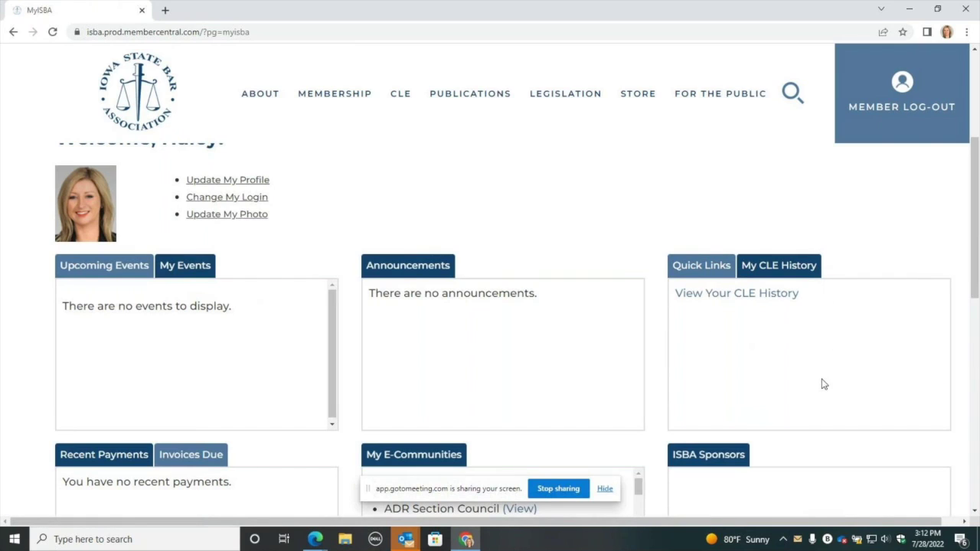
left_click(712, 268)
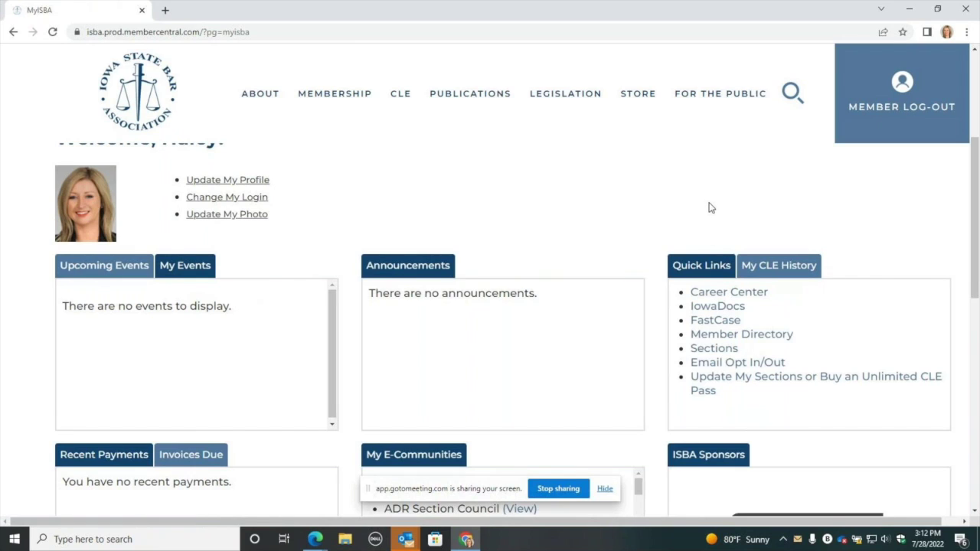
In Email Opt In/Out, switch Iowa Lawyer Weekly and Iowa Lawyer Magazine off and on, then go back.
left_click(723, 365)
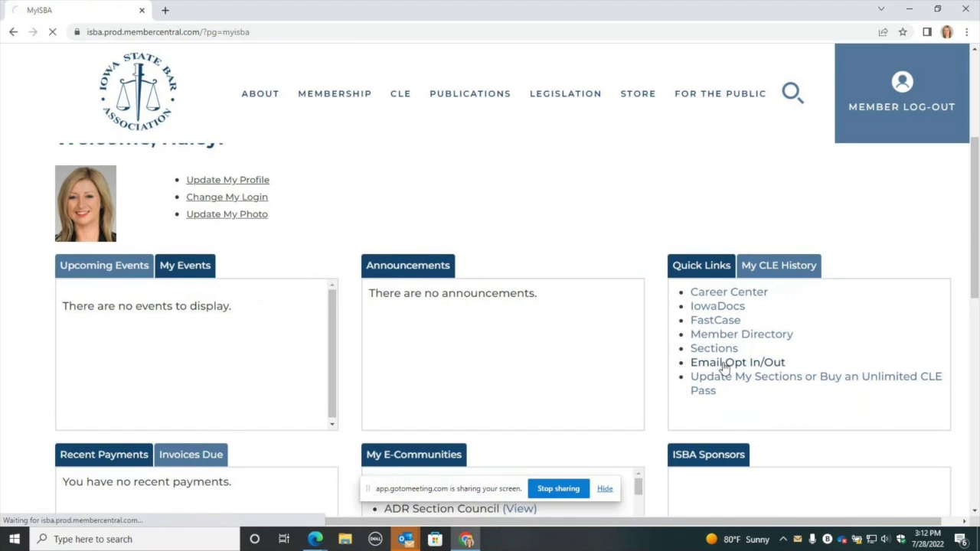
scroll(313, 330, "down", 4)
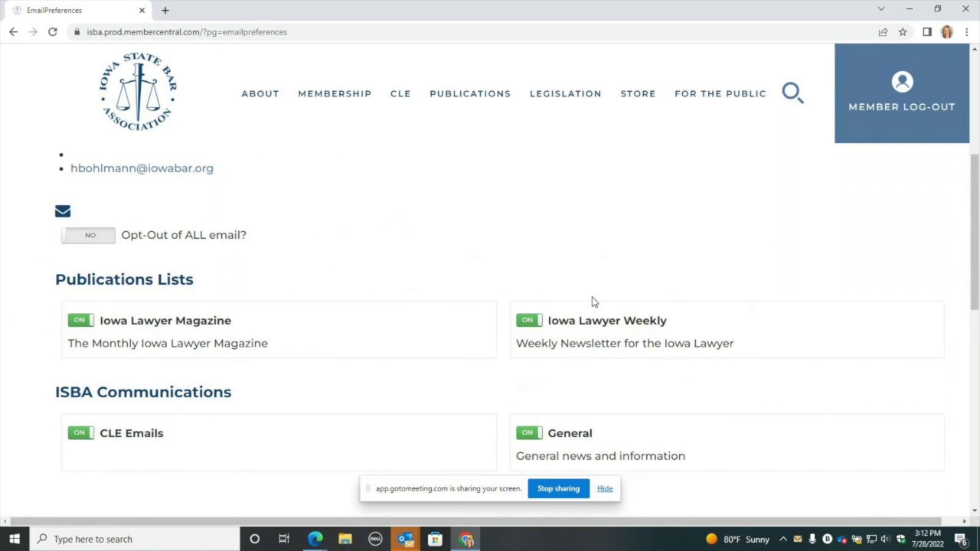
left_click(530, 325)
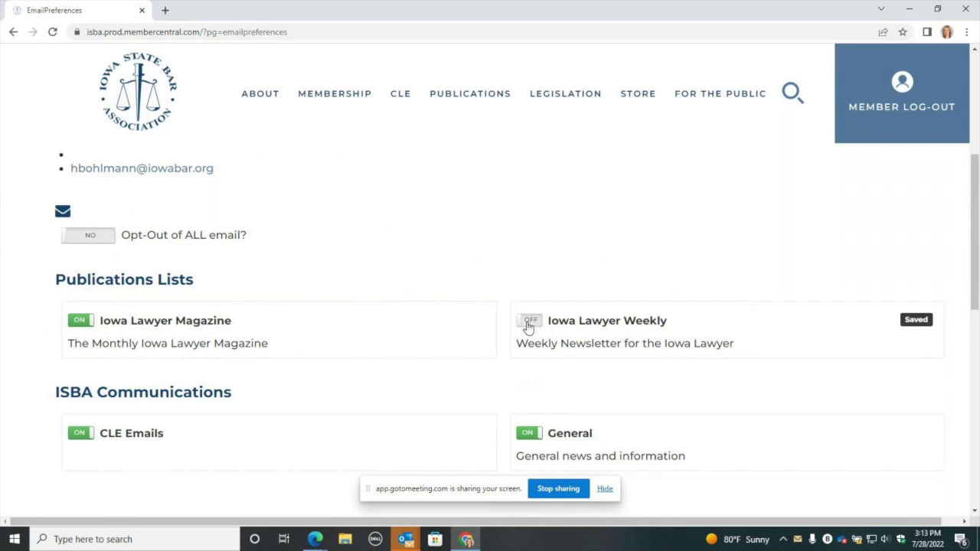
left_click(527, 326)
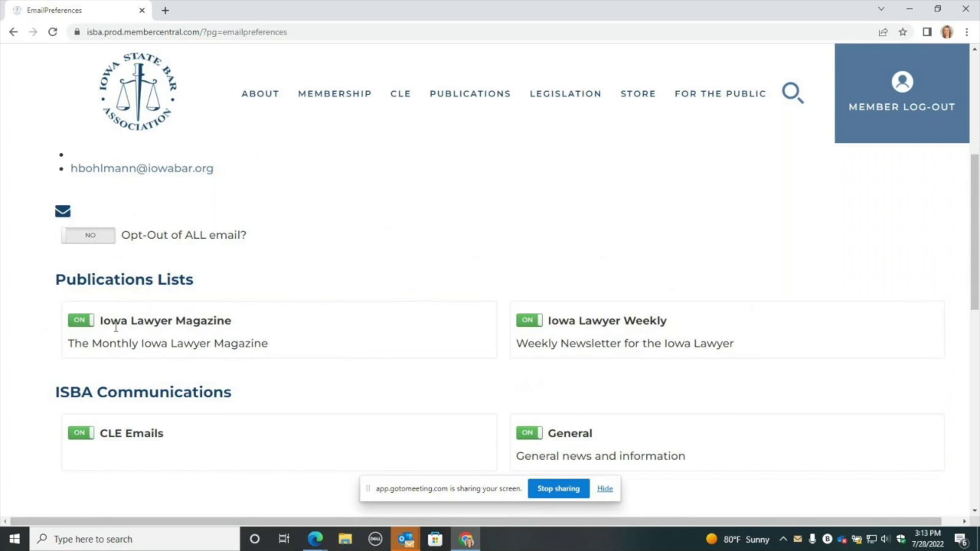
left_click(78, 325)
left_click(77, 325)
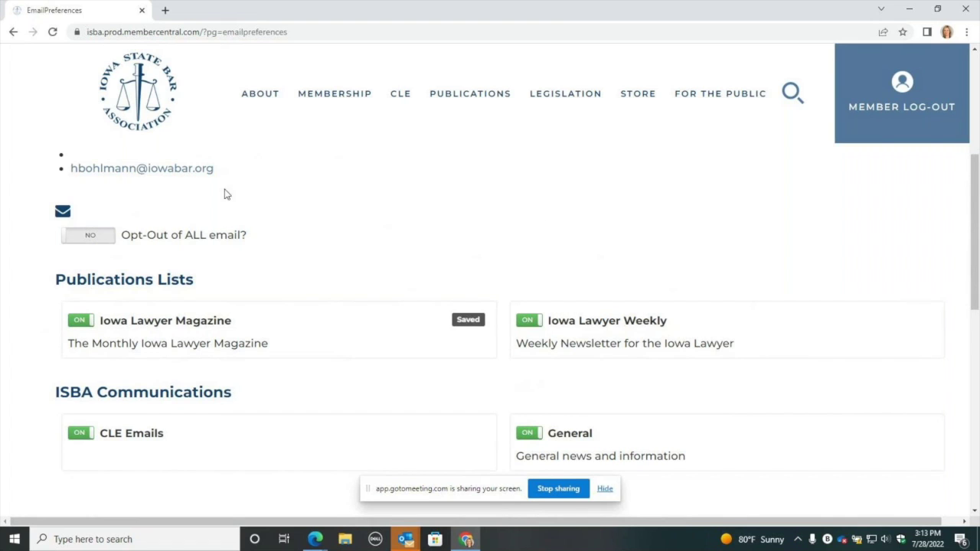
left_click(14, 34)
scroll(481, 230, "down", 4)
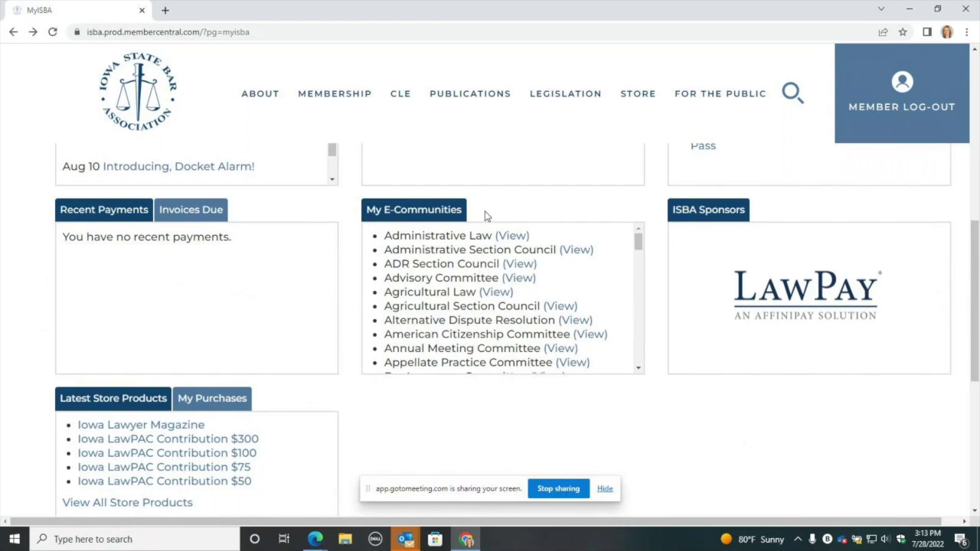
scroll(459, 306, "down", 2)
scroll(340, 311, "down", 3)
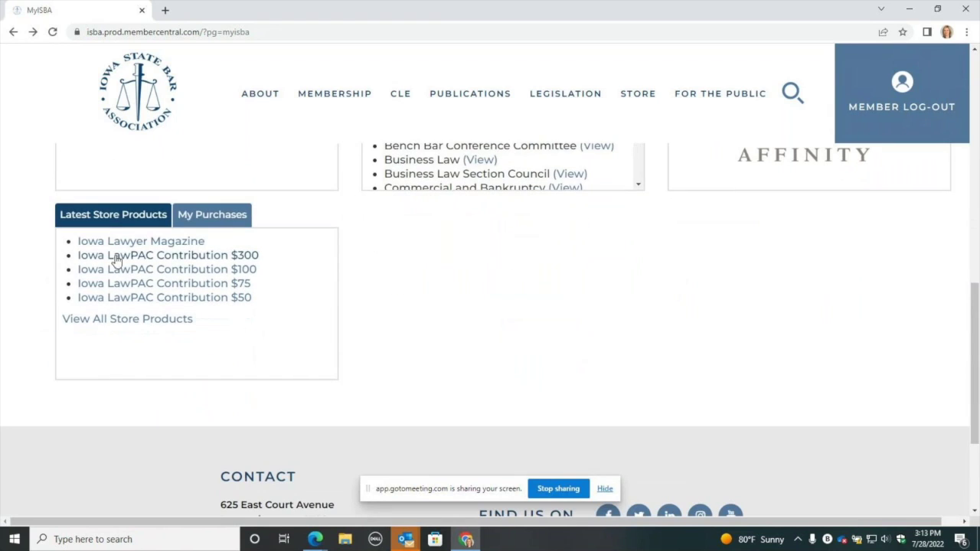
left_click(211, 216)
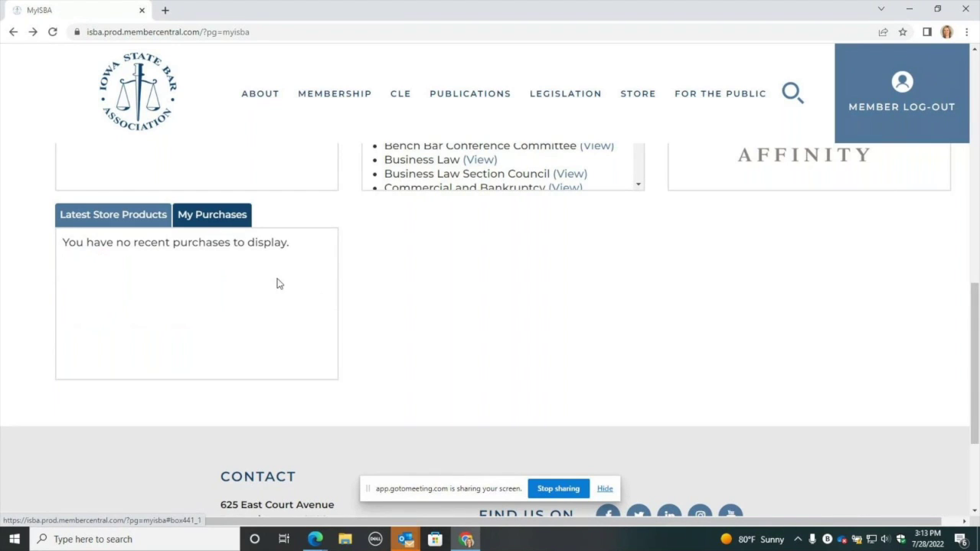
left_click(164, 218)
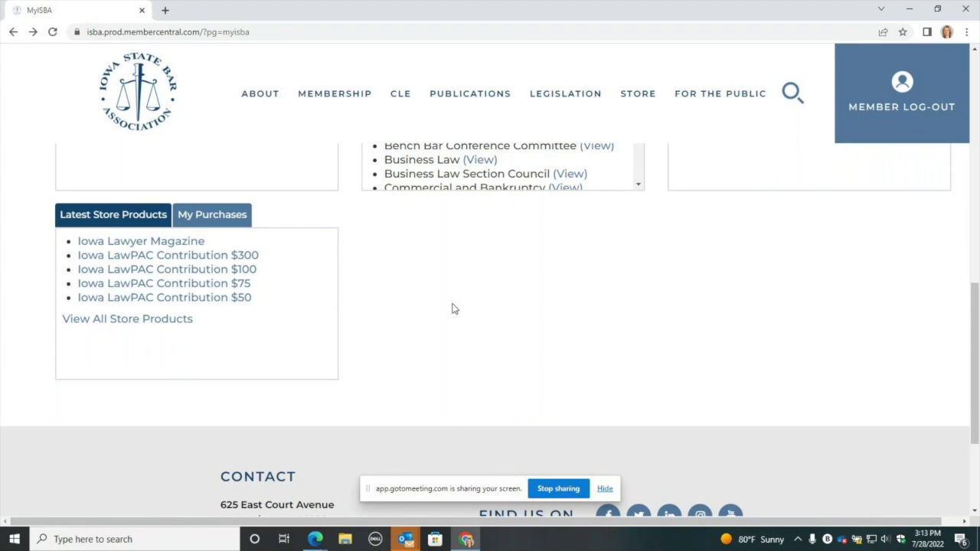
scroll(452, 308, "up", 10)
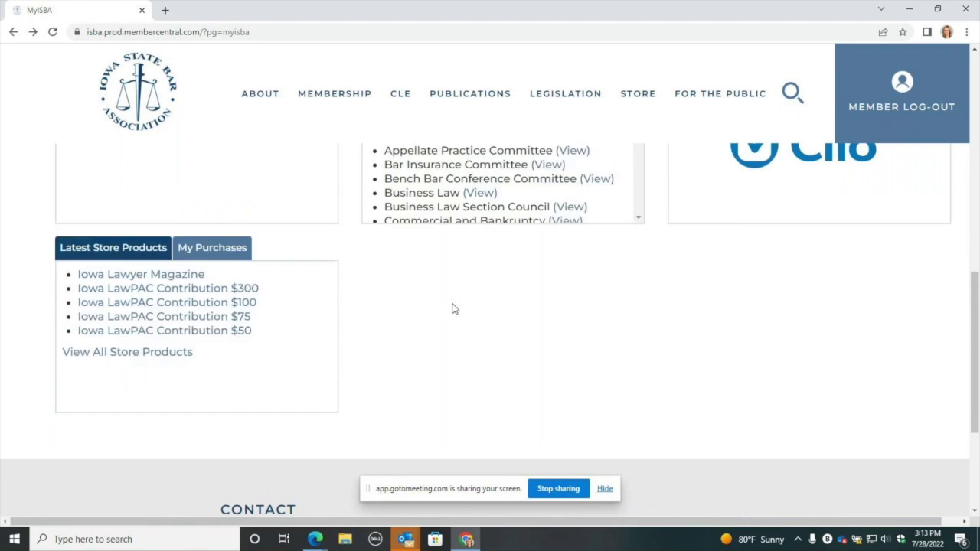